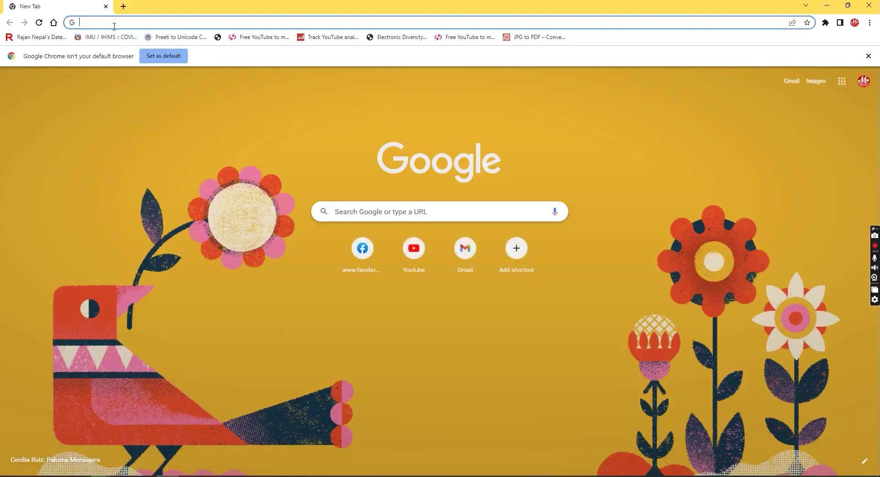
Search Google for 'davinci resolve' from the Chrome address bar
{"action": "left_click", "coordinate": [115, 26]}
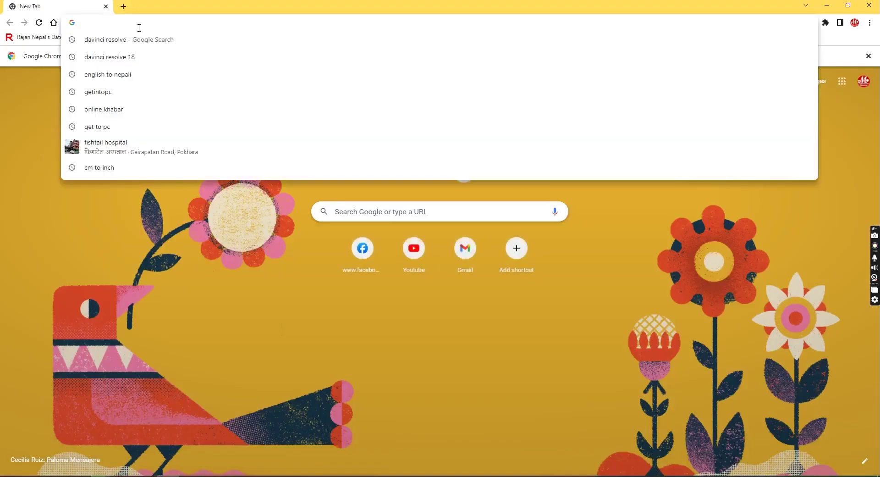
{"action": "type", "text": "ucl"}
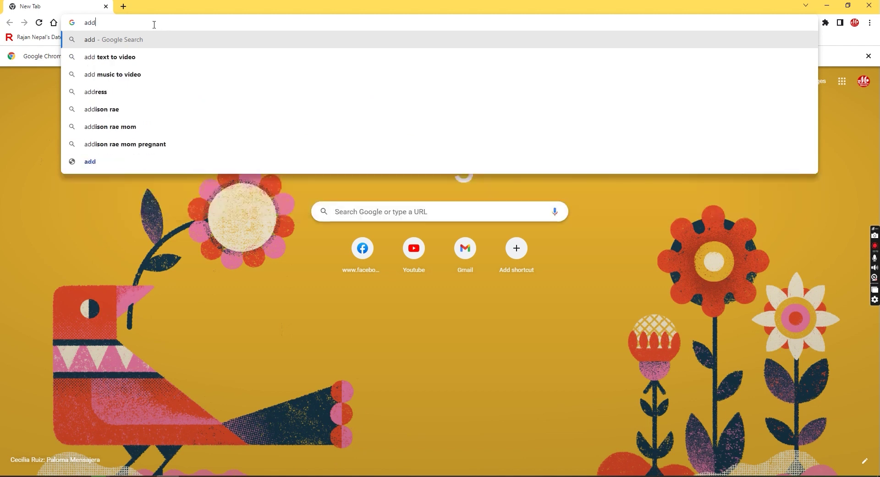
{"action": "key", "text": "Escape"}
{"action": "type", "text": "davi"}
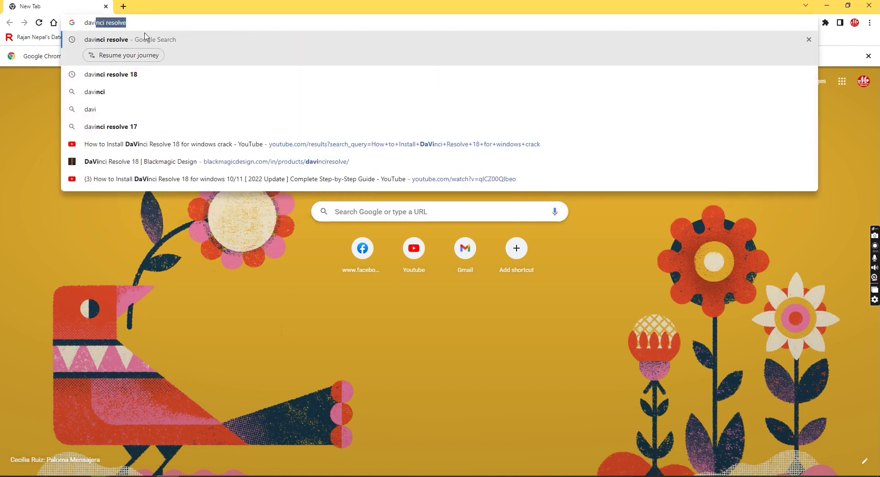
{"action": "left_click", "coordinate": [133, 41]}
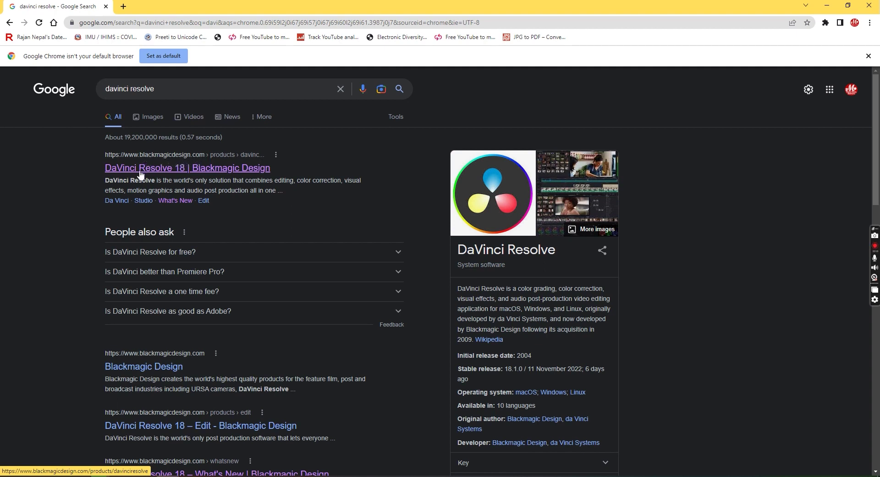
Open the 'DaVinci Resolve 18 | Blackmagic Design' result and scroll down to its Free Download Now offer
{"action": "left_click", "coordinate": [212, 170]}
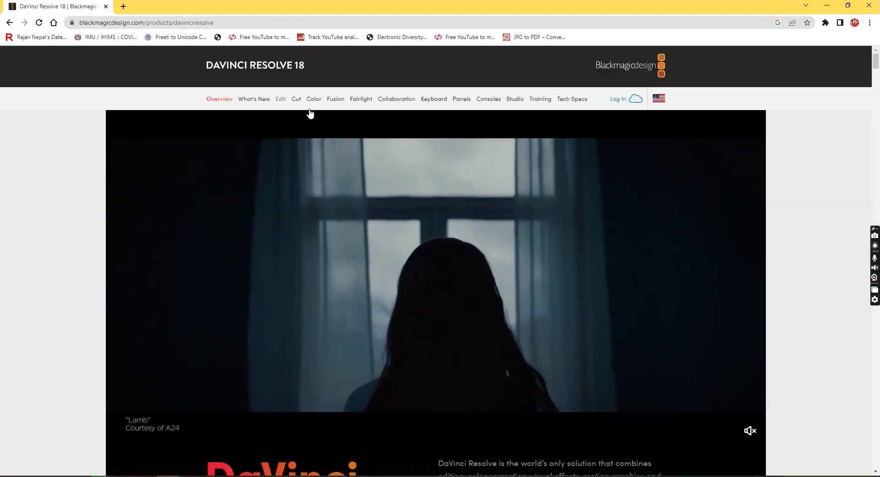
{"action": "scroll", "coordinate": [400, 234], "scroll_direction": "down", "scroll_amount": 4}
{"action": "scroll", "coordinate": [400, 237], "scroll_direction": "down", "scroll_amount": 1}
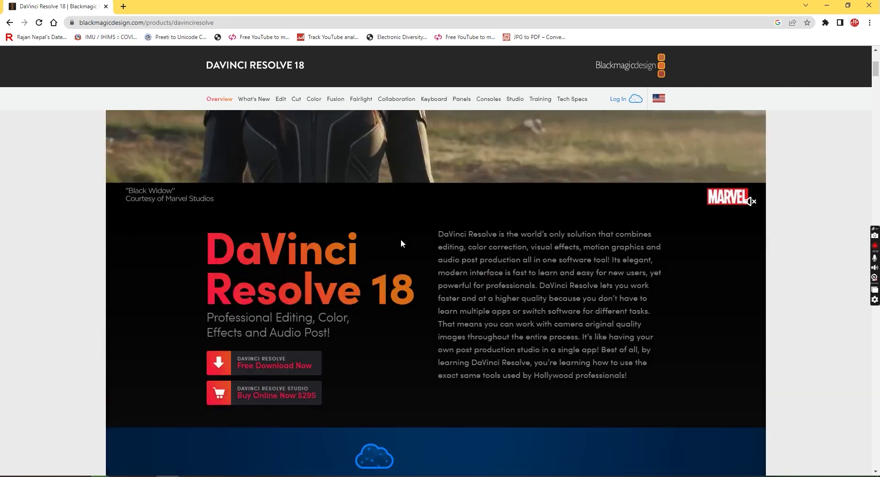
{"action": "left_click_drag", "start_coordinate": [200, 243], "coordinate": [389, 294]}
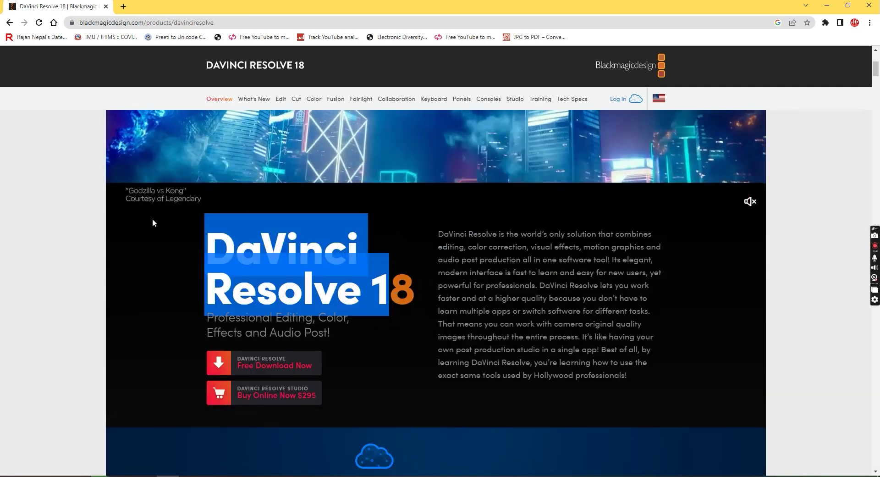
{"action": "scroll", "coordinate": [166, 293], "scroll_direction": "down", "scroll_amount": 1}
{"action": "left_click", "coordinate": [157, 277]}
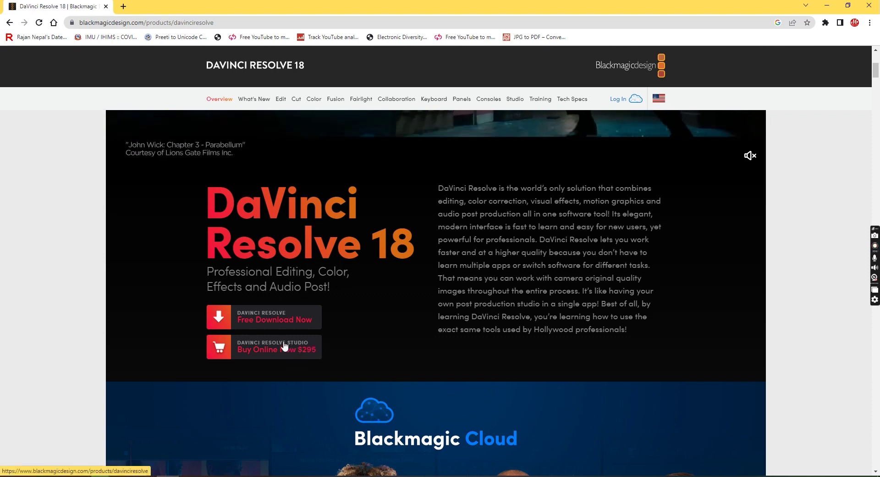
Open Free Download Now to see DaVinci Resolve 18 and Studio 18 for Mac, Windows and Linux
{"action": "left_click", "coordinate": [270, 322]}
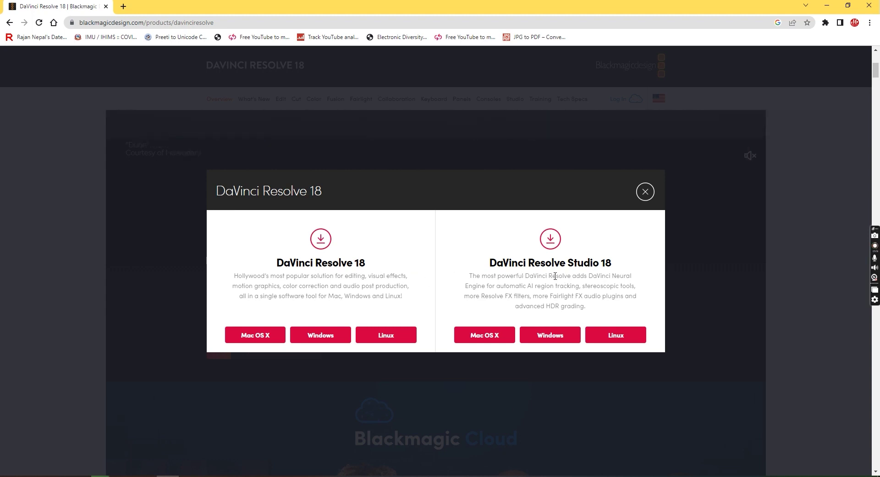
{"action": "left_click_drag", "start_coordinate": [296, 229], "coordinate": [408, 288]}
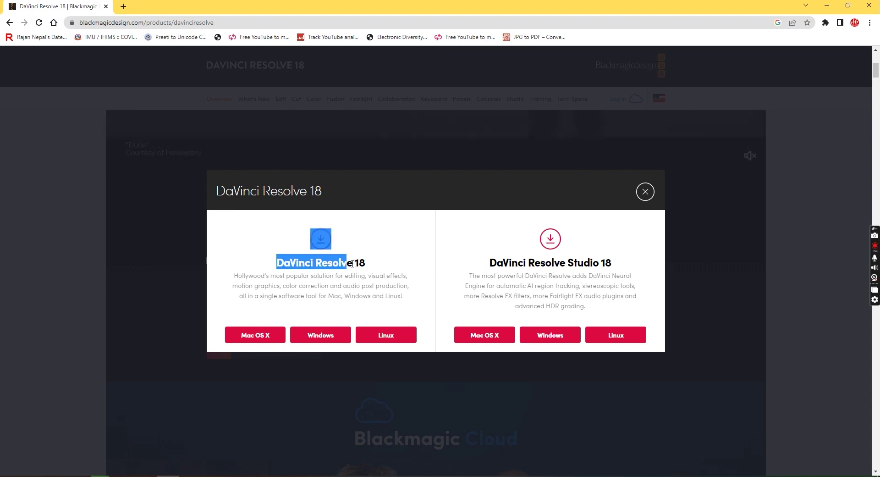
{"action": "left_click_drag", "start_coordinate": [489, 261], "coordinate": [581, 307]}
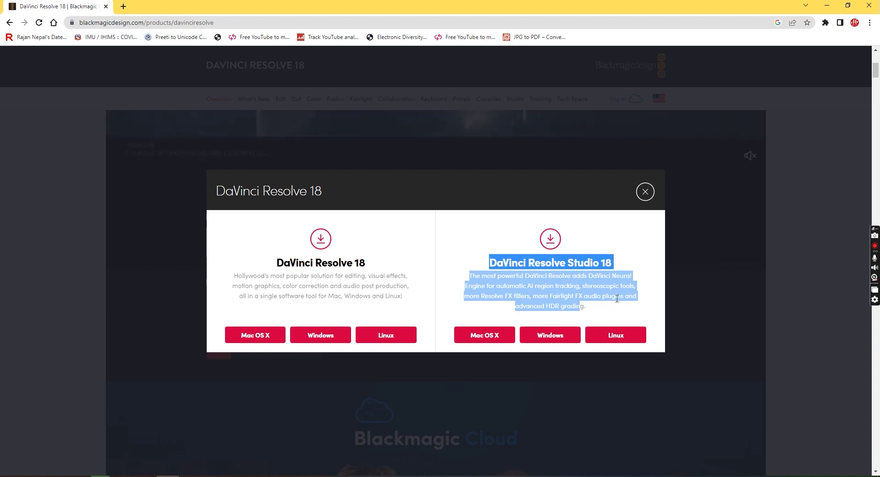
{"action": "left_click", "coordinate": [605, 312]}
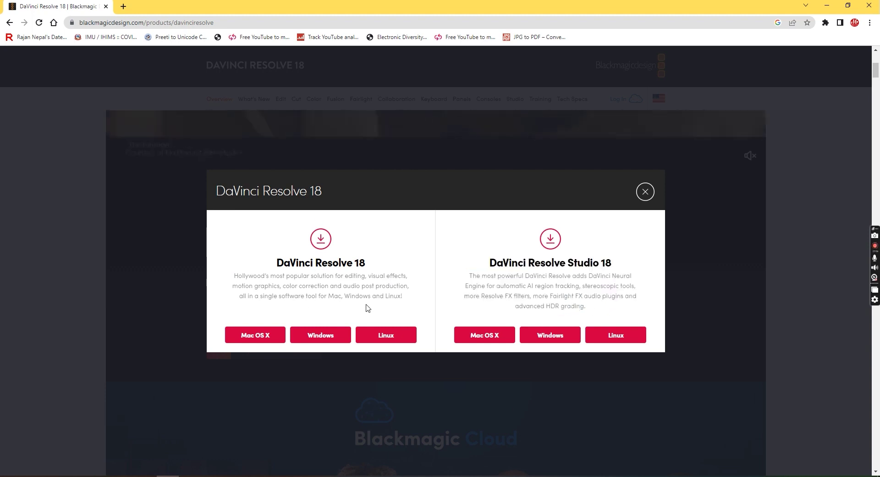
Choose the free DaVinci Resolve 18 Windows download to reach the registration form
{"action": "left_click", "coordinate": [327, 337]}
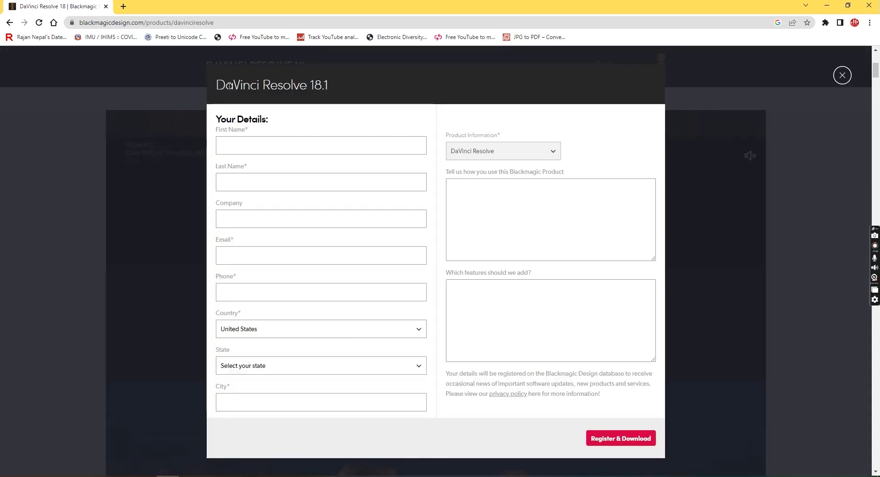
{"action": "mouse_move", "coordinate": [221, 118]}
{"action": "left_mouse_down"}
{"action": "mouse_move", "coordinate": [443, 386]}
{"action": "mouse_move", "coordinate": [348, 143]}
{"action": "left_mouse_up"}
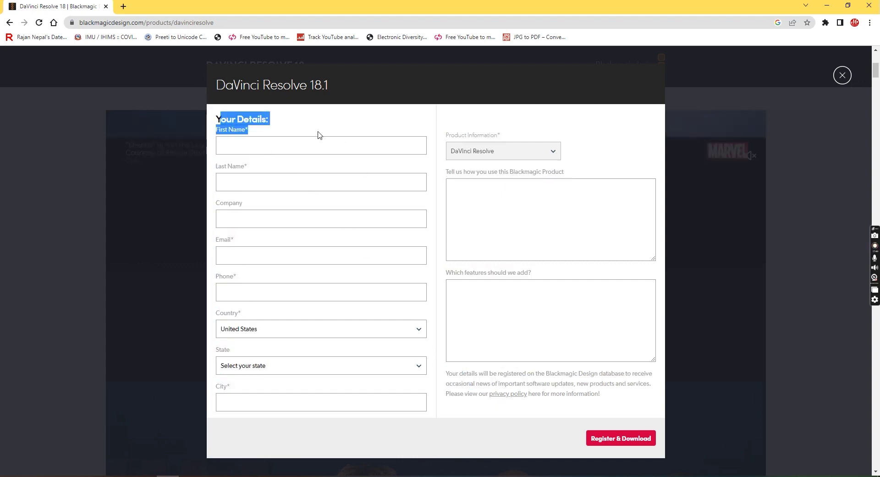
{"action": "left_click", "coordinate": [331, 118]}
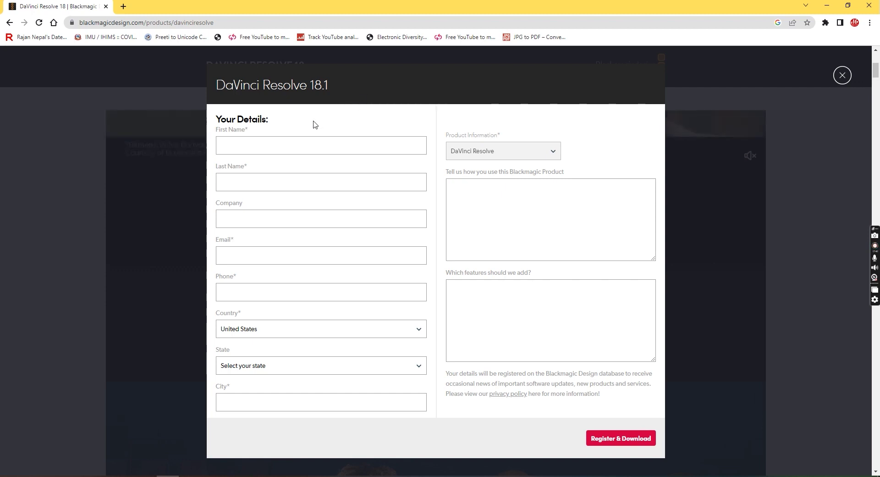
Fill in the name, company, e-mail and phone fields and submit Register & Download
{"action": "left_click", "coordinate": [231, 141]}
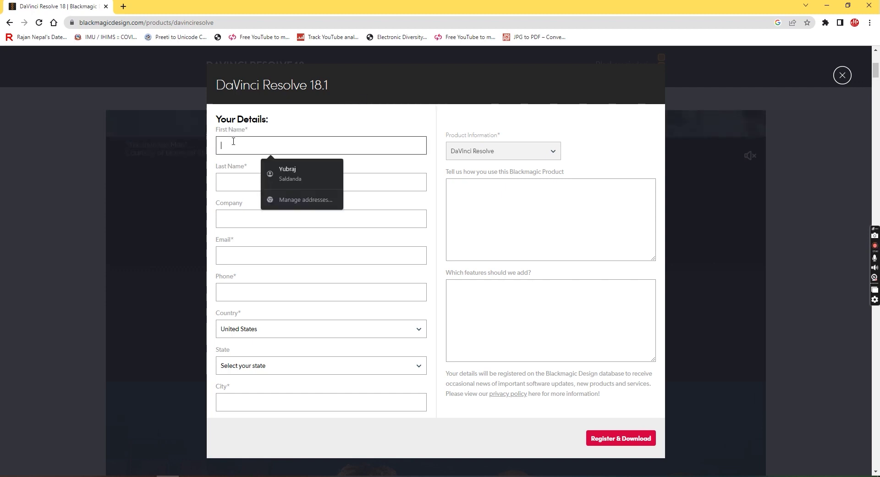
{"action": "left_click", "coordinate": [230, 178]}
{"action": "left_click", "coordinate": [228, 213]}
{"action": "left_click", "coordinate": [229, 250]}
{"action": "left_click", "coordinate": [231, 294]}
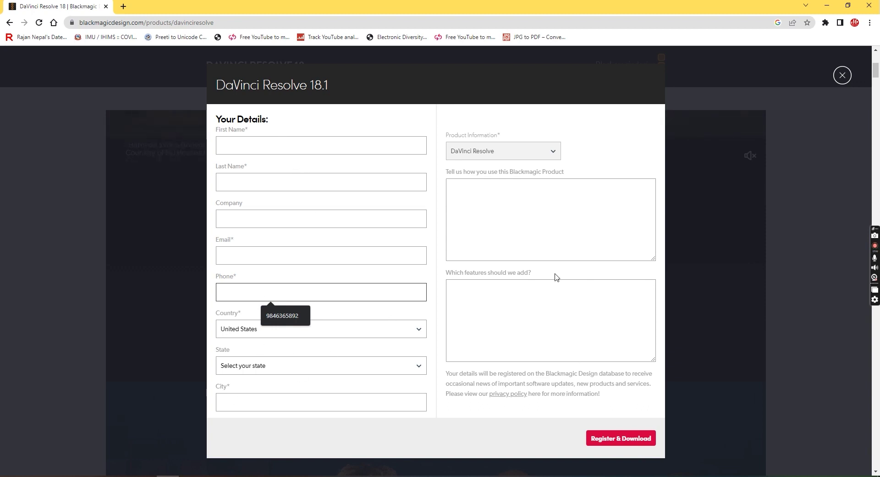
{"action": "left_click", "coordinate": [598, 441]}
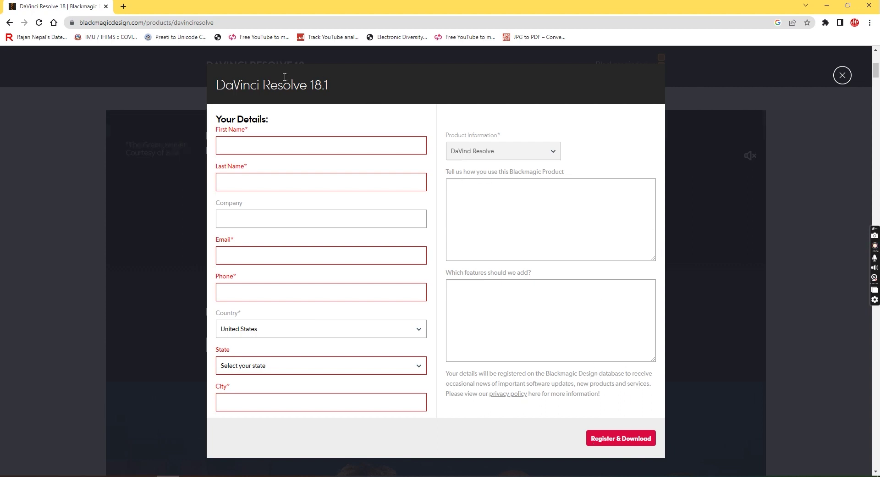
Extract DaVinci_Resolve_18.1_Windows.zip from Downloads into a same-named folder with WinRAR
{"action": "key", "text": "ctrl+j"}
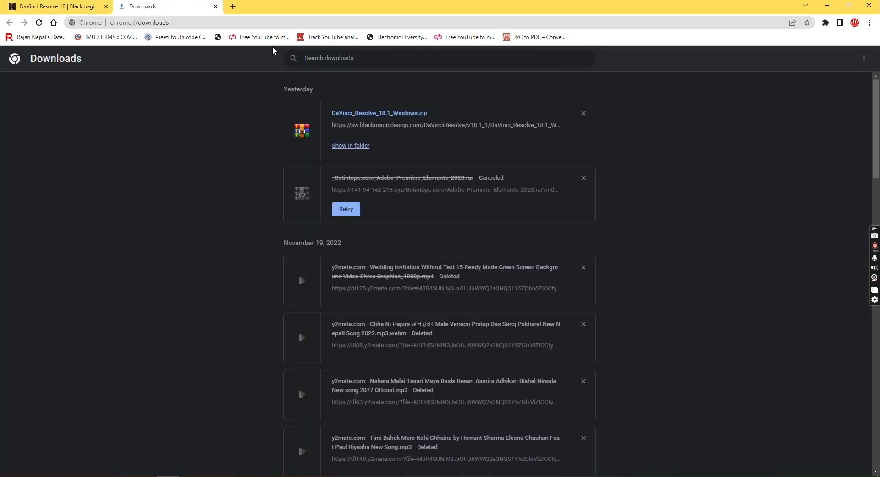
{"action": "left_click", "coordinate": [351, 147]}
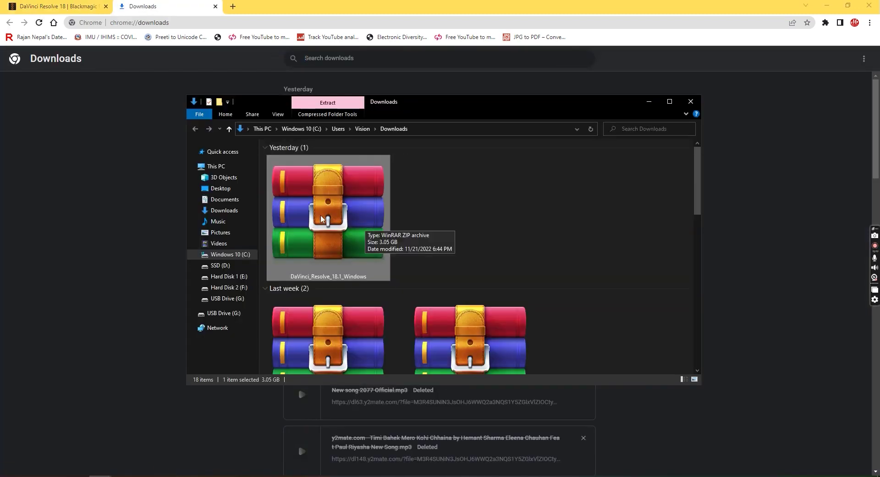
{"action": "right_click", "coordinate": [322, 219]}
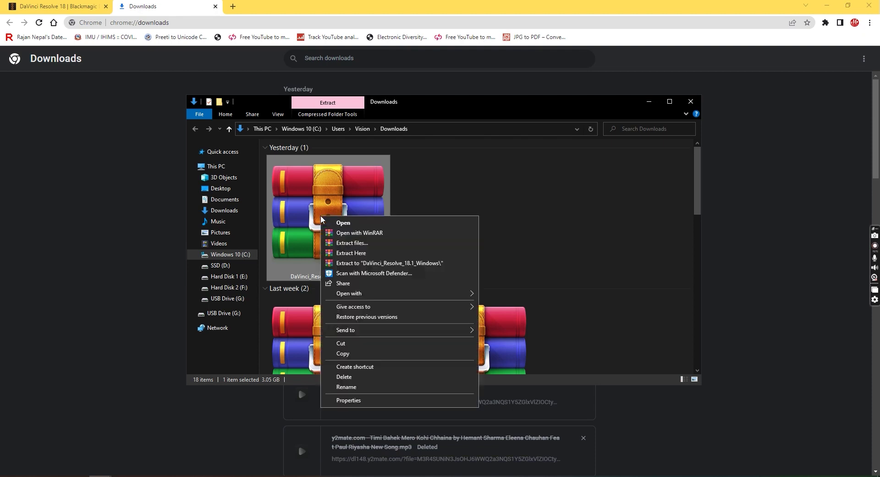
{"action": "left_click", "coordinate": [352, 246]}
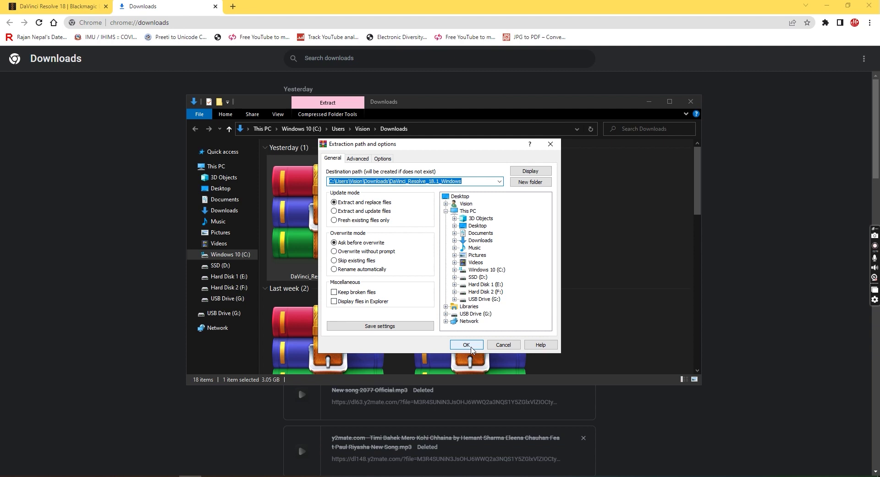
{"action": "left_click", "coordinate": [466, 344]}
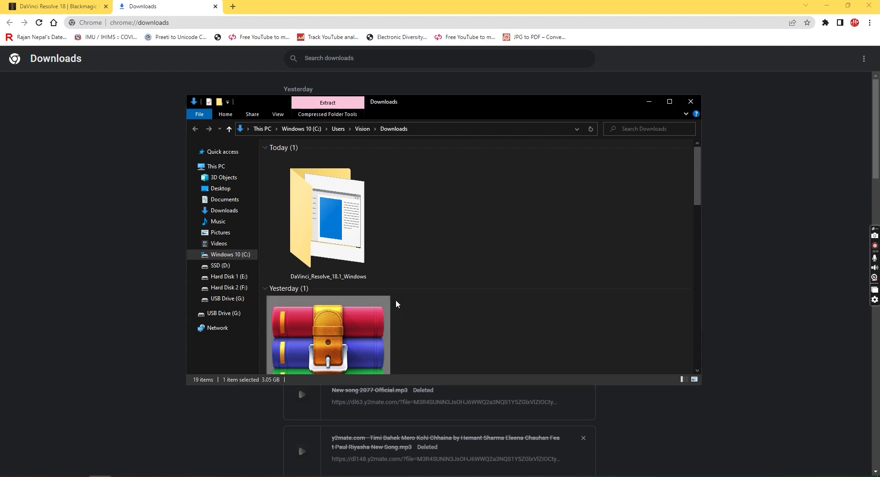
Refresh Downloads, enter the DaVinci_Resolve_18.1_Windows folder and run the installer
{"action": "right_click", "coordinate": [420, 217]}
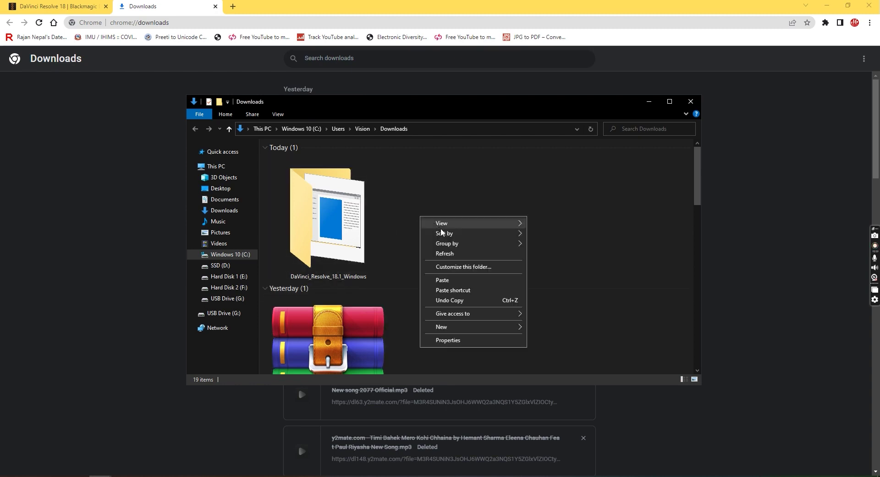
{"action": "left_click", "coordinate": [461, 253]}
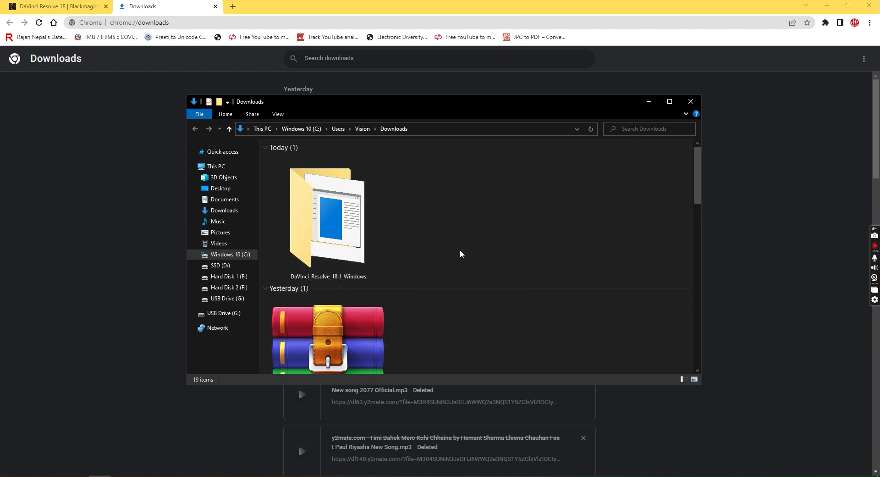
{"action": "double_click", "coordinate": [336, 224]}
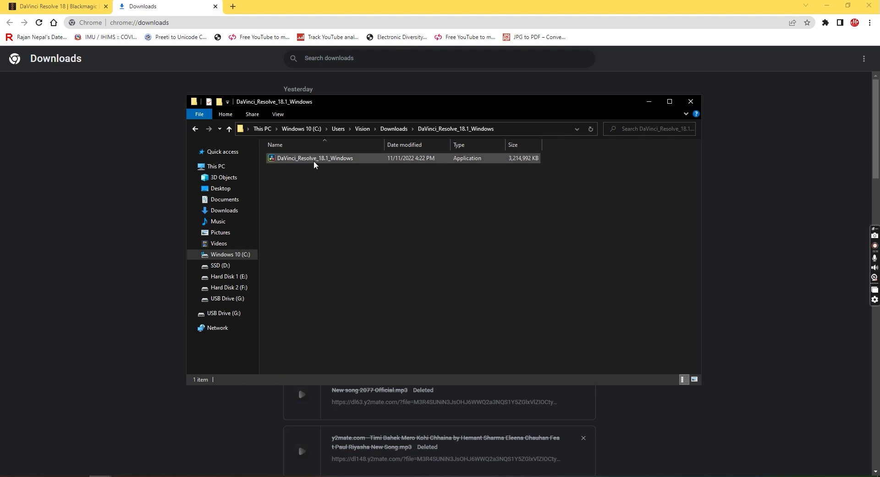
{"action": "right_click", "coordinate": [314, 162]}
{"action": "left_click", "coordinate": [329, 169]}
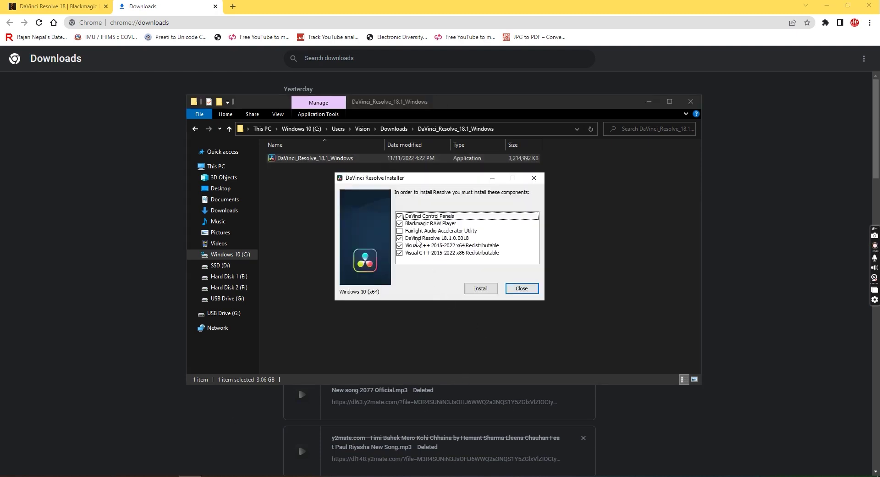
Accept the licence and install the checked components into the default folder
{"action": "left_click", "coordinate": [479, 288]}
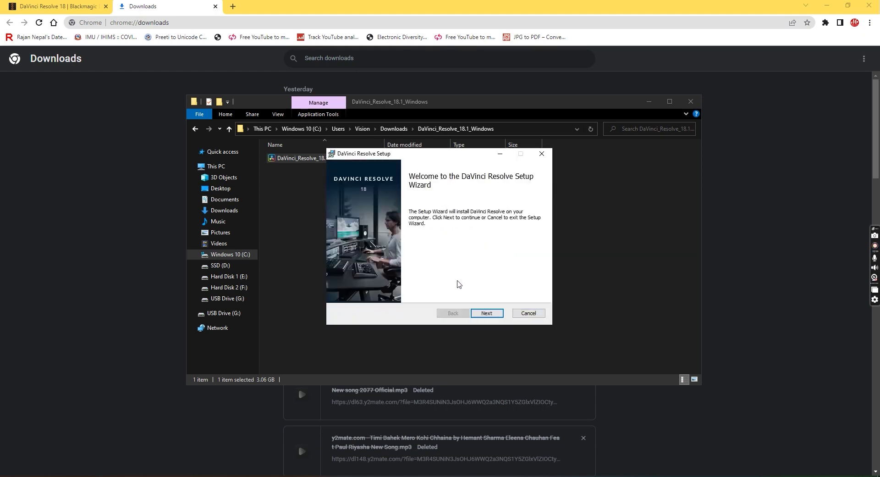
{"action": "left_click", "coordinate": [487, 314]}
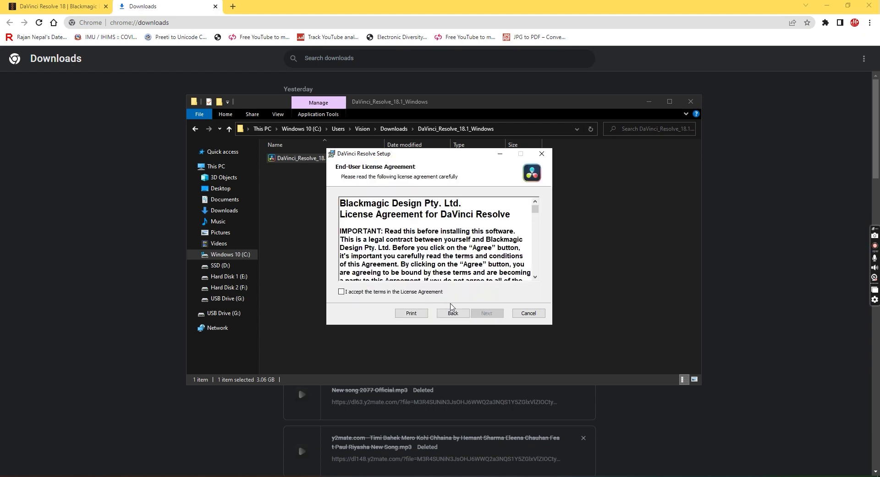
{"action": "left_click", "coordinate": [394, 292]}
{"action": "left_click", "coordinate": [488, 315]}
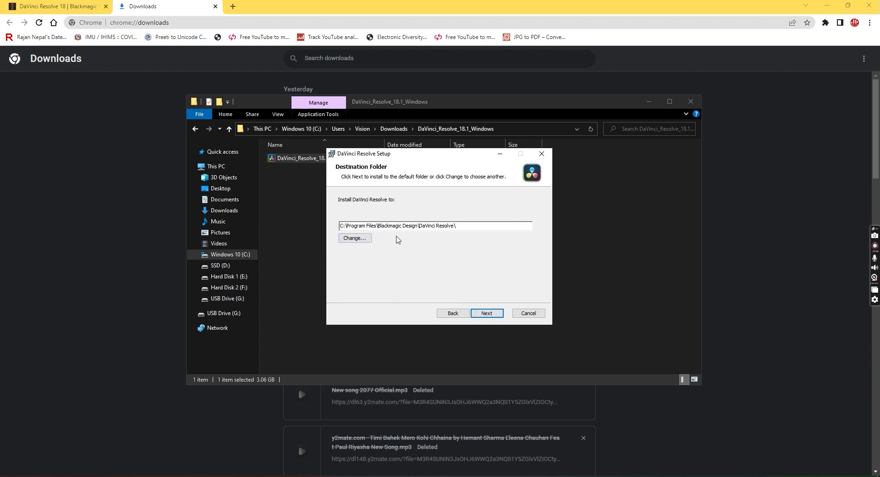
{"action": "left_click", "coordinate": [482, 315]}
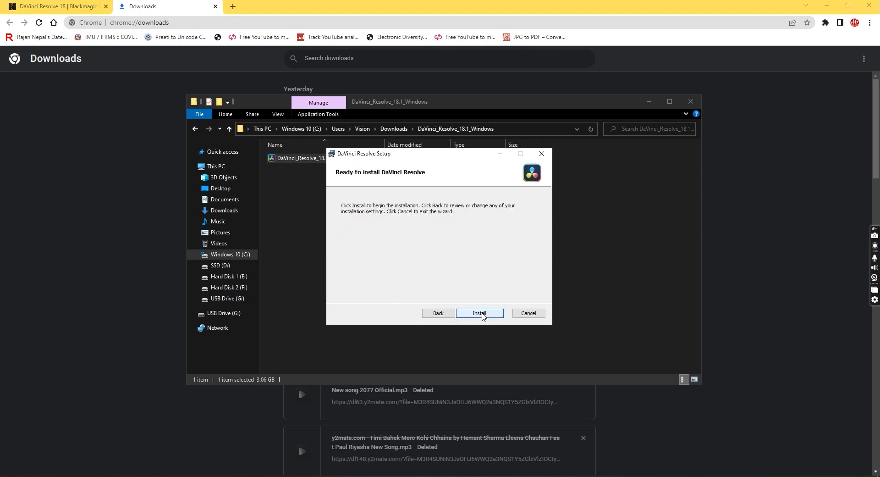
{"action": "left_click", "coordinate": [481, 315]}
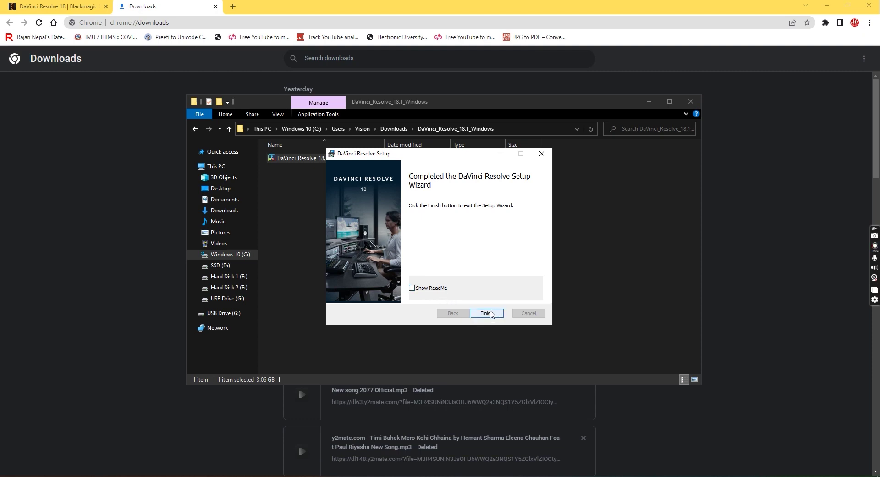
Finish the setup wizard, decline restarting now, and acknowledge installation complete
{"action": "left_click", "coordinate": [487, 313]}
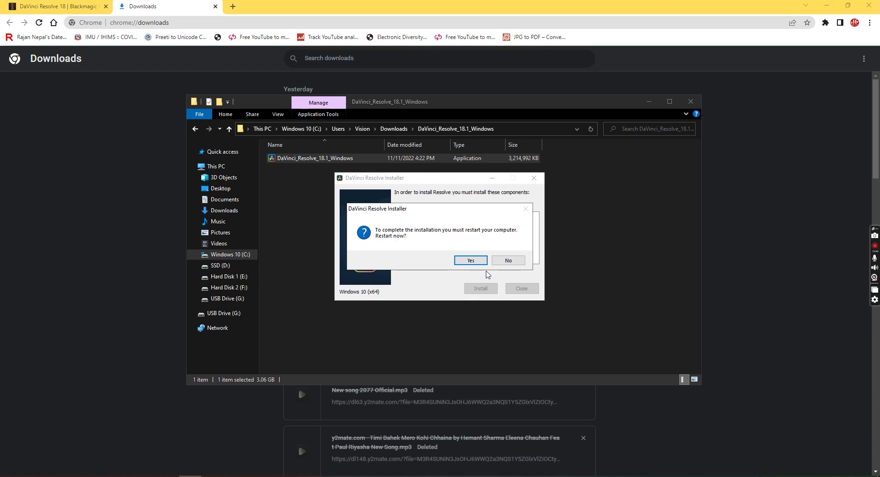
{"action": "left_click", "coordinate": [508, 261]}
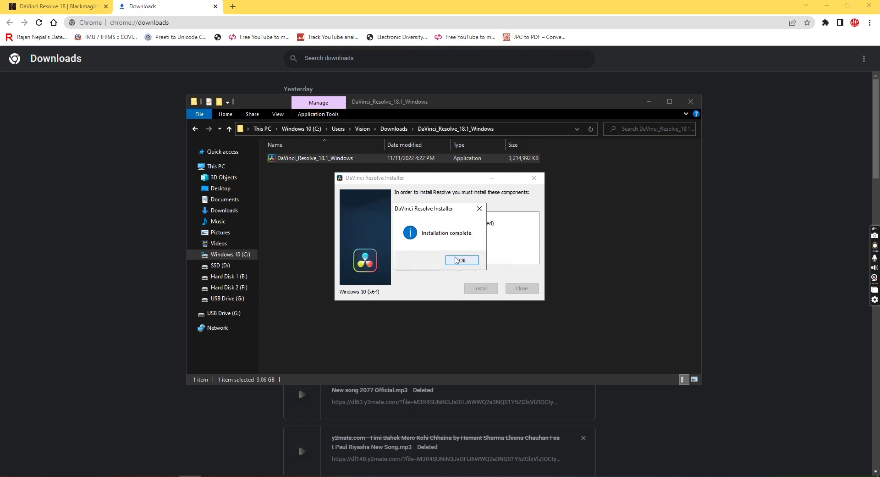
{"action": "left_click", "coordinate": [458, 260]}
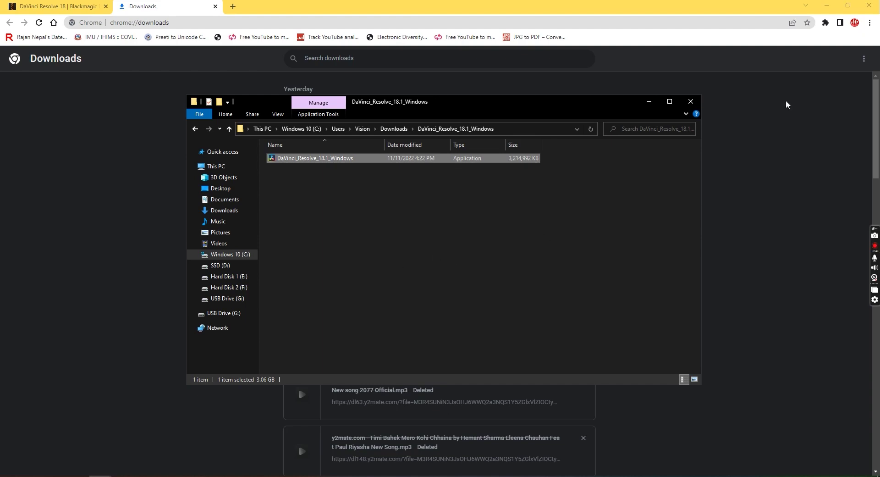
Minimize Chrome and Explorer, launch DaVinci Resolve from the desktop shortcut, and view its language list
{"action": "left_click", "coordinate": [826, 6]}
{"action": "left_click", "coordinate": [647, 104]}
{"action": "right_click", "coordinate": [557, 73]}
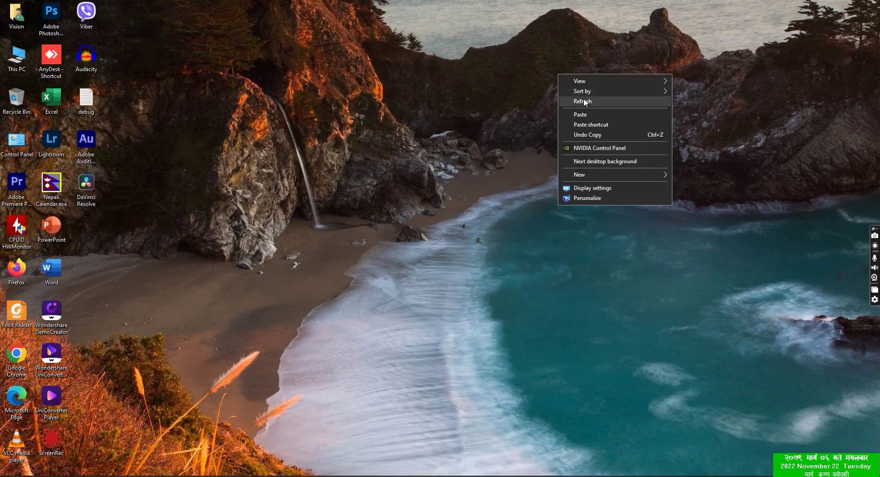
{"action": "left_click", "coordinate": [572, 98]}
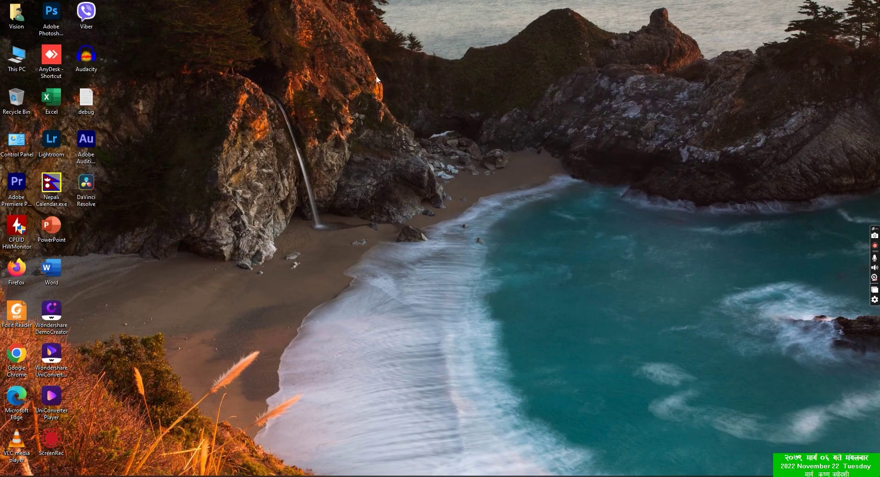
{"action": "left_click", "coordinate": [94, 199]}
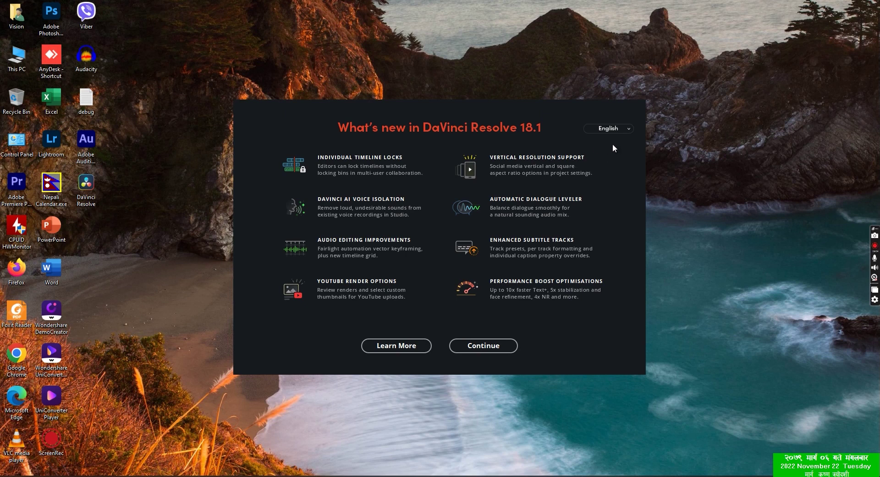
{"action": "left_click", "coordinate": [623, 132]}
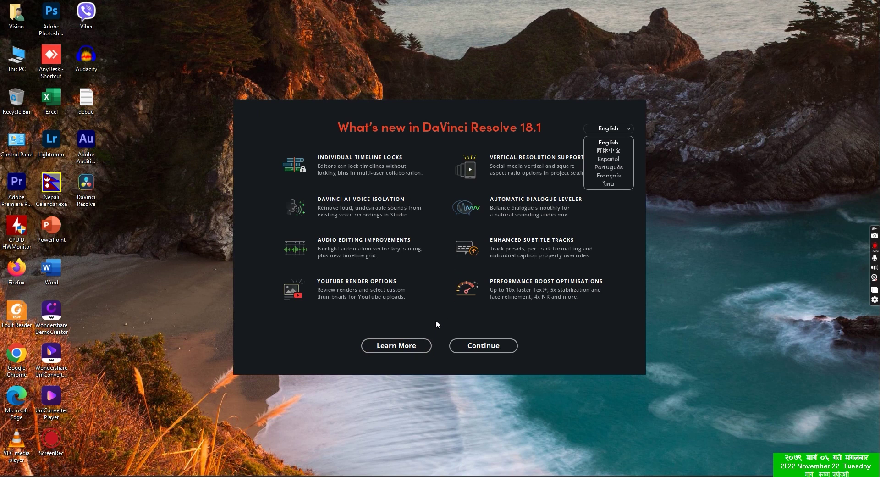
Move past the What's new screen and system check into Quick Setup
{"action": "left_click", "coordinate": [492, 347]}
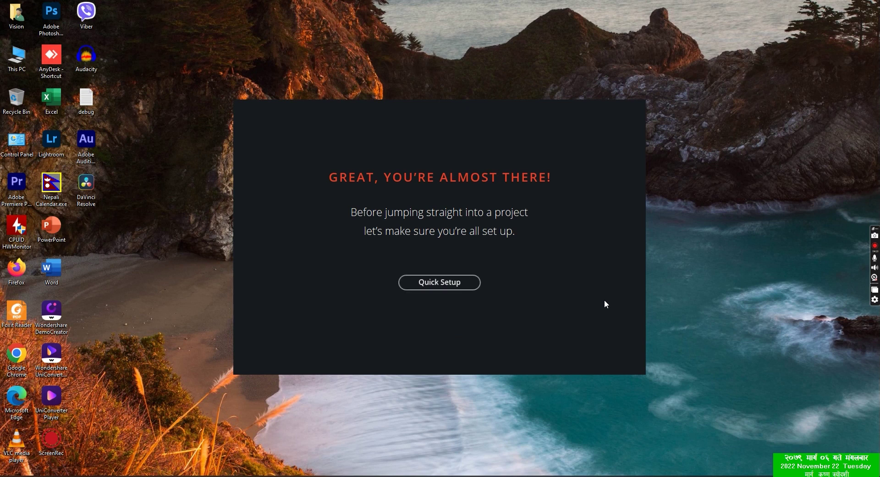
{"action": "left_click", "coordinate": [458, 285]}
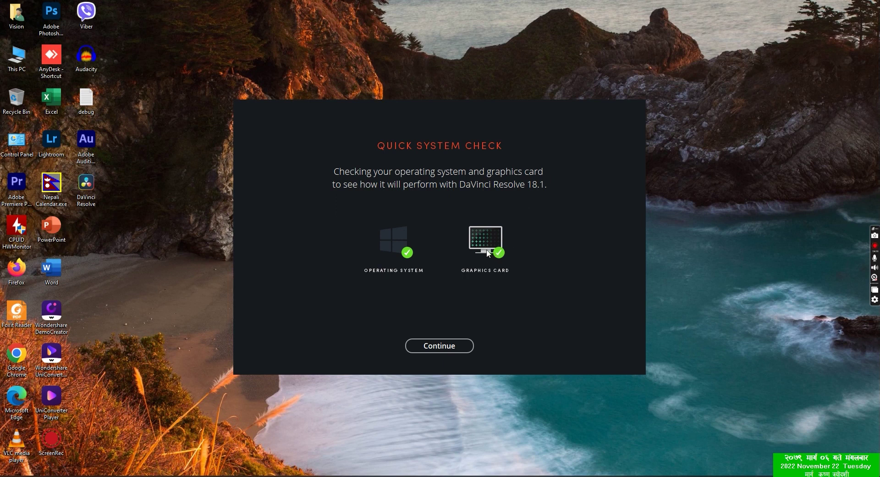
{"action": "left_click", "coordinate": [436, 345]}
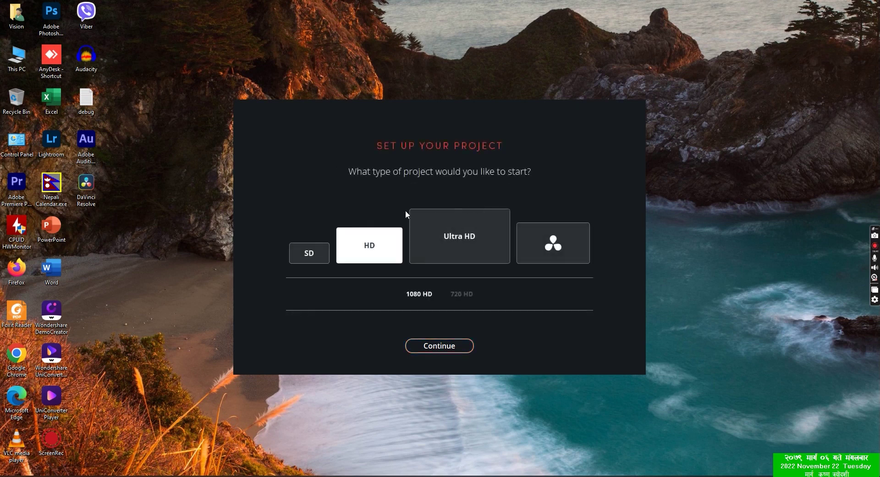
Settle on an Ultra HD 2160p project resolution and confirm it
{"action": "left_click", "coordinate": [460, 248]}
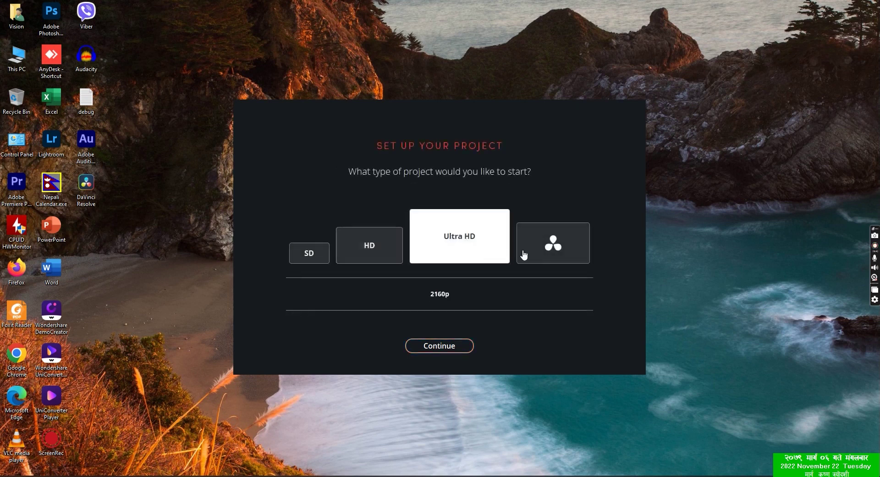
{"action": "left_click", "coordinate": [554, 254]}
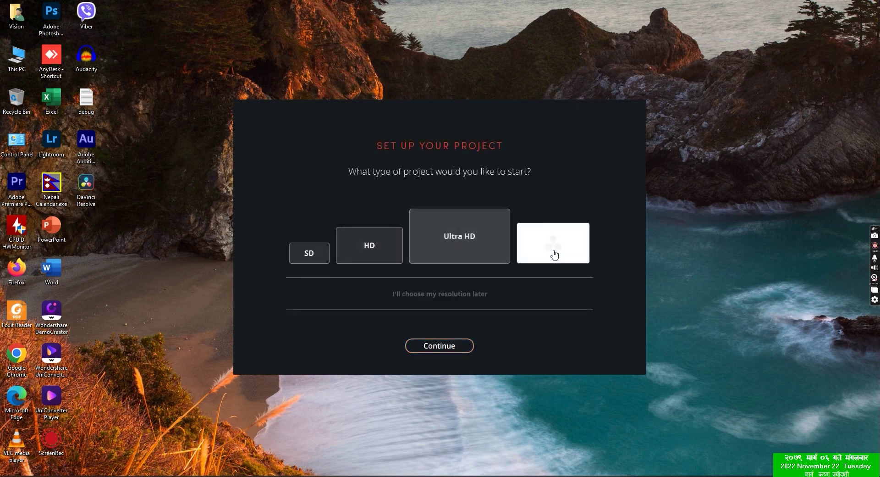
{"action": "left_click", "coordinate": [464, 255]}
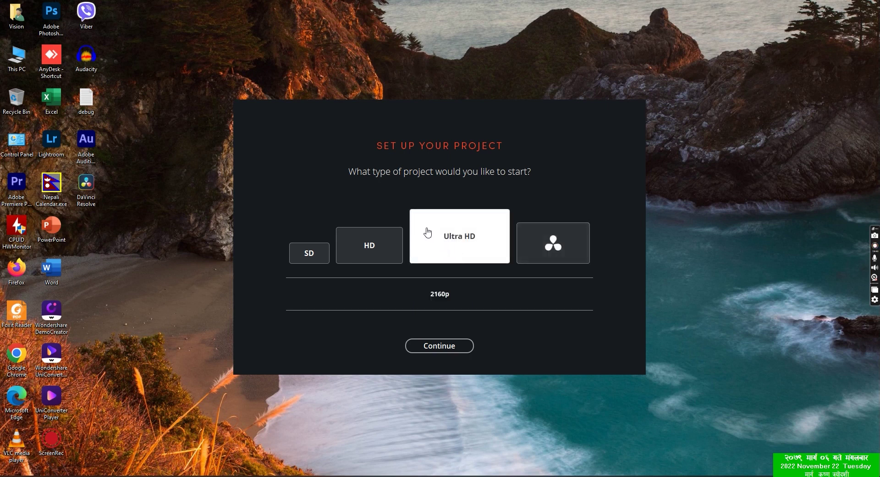
{"action": "left_click", "coordinate": [379, 249]}
{"action": "left_click", "coordinate": [460, 242]}
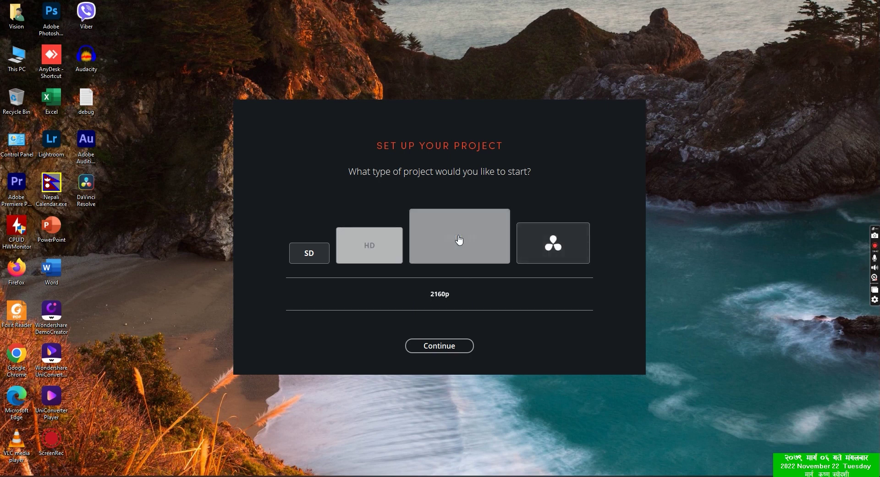
{"action": "left_click", "coordinate": [559, 246]}
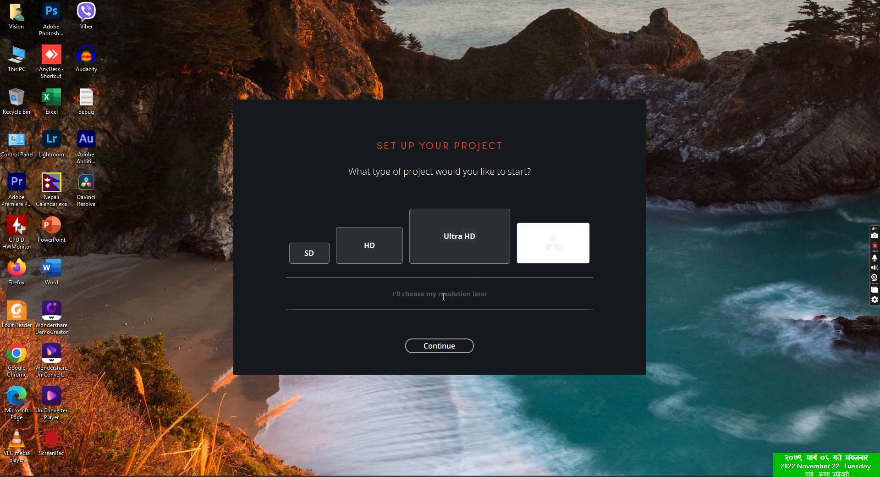
{"action": "left_click", "coordinate": [469, 250]}
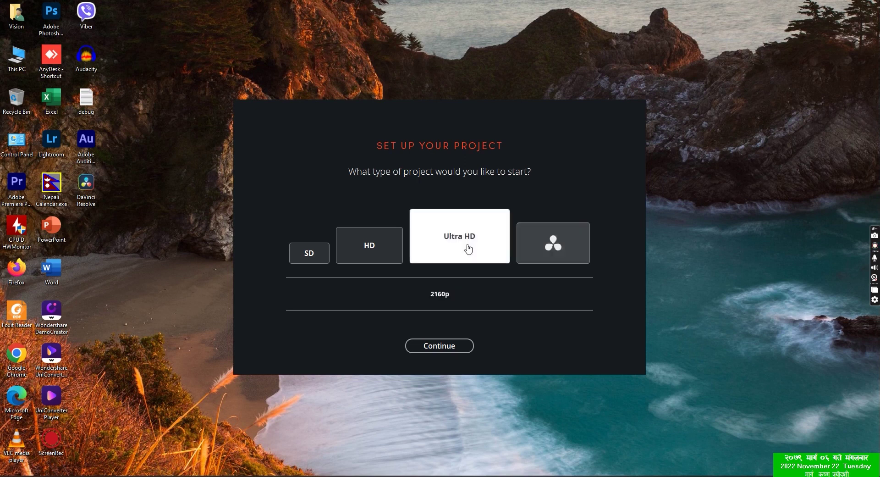
{"action": "left_click", "coordinate": [456, 349]}
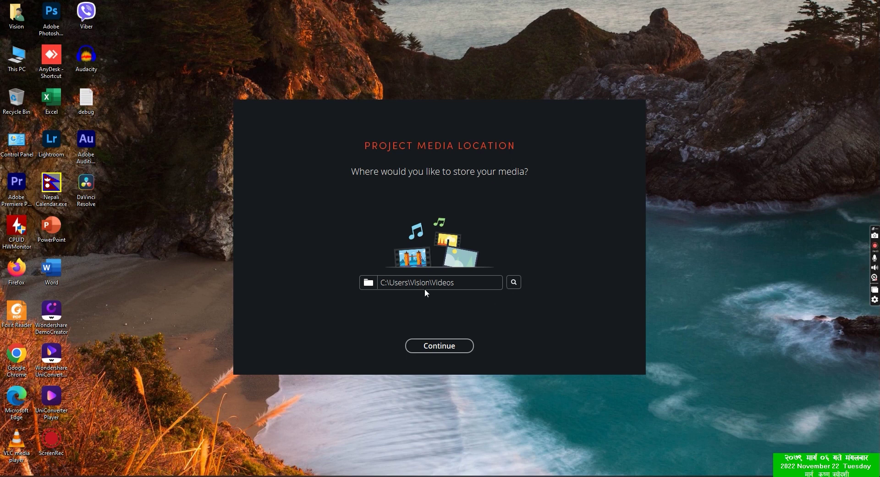
Keep the default media location and choose the DaVinci Resolve keyboard layout
{"action": "left_click", "coordinate": [439, 348]}
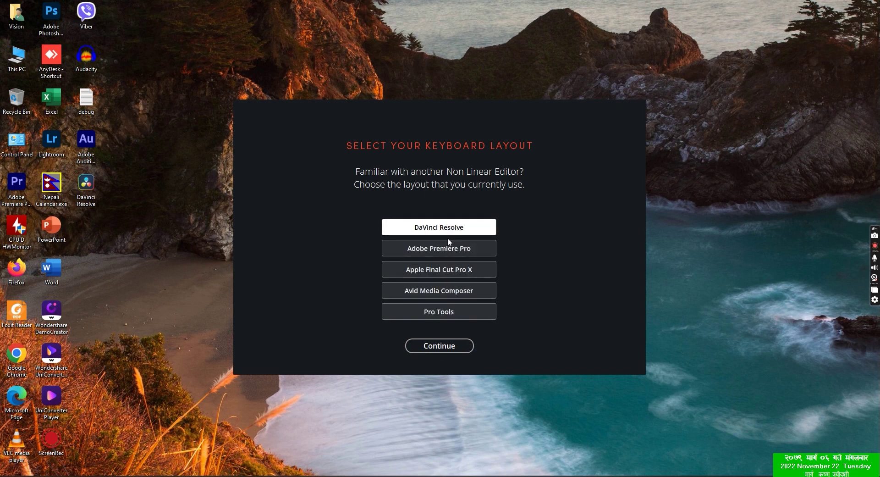
{"action": "left_click", "coordinate": [442, 251]}
{"action": "left_click", "coordinate": [451, 229]}
{"action": "left_click", "coordinate": [443, 347]}
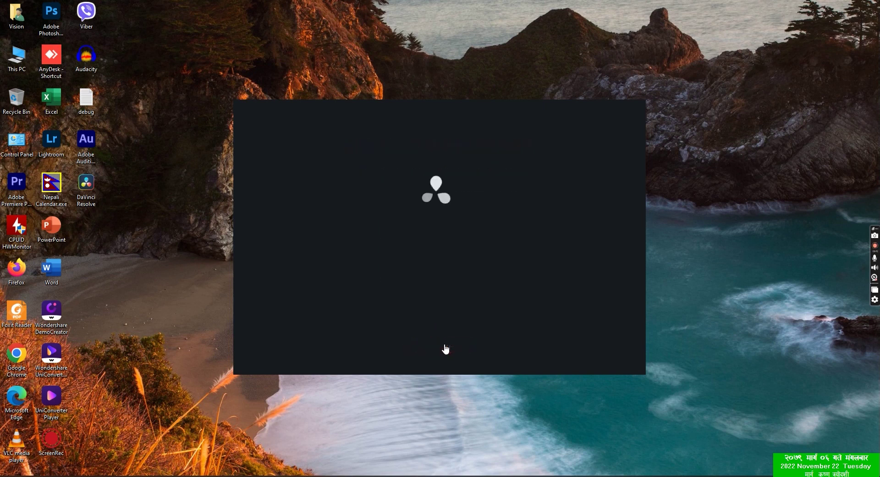
Start DaVinci Resolve after setup and refresh the desktop while it loads
{"action": "left_click", "coordinate": [445, 347]}
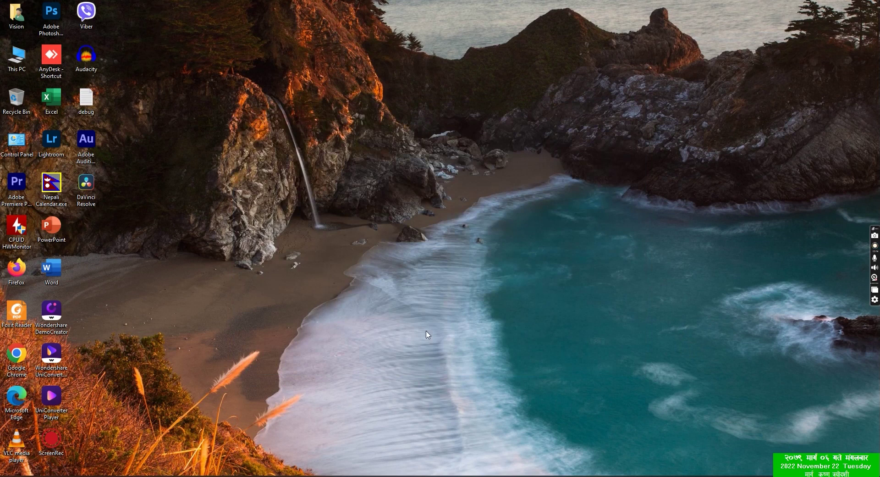
{"action": "right_click", "coordinate": [736, 225]}
{"action": "left_click", "coordinate": [746, 249]}
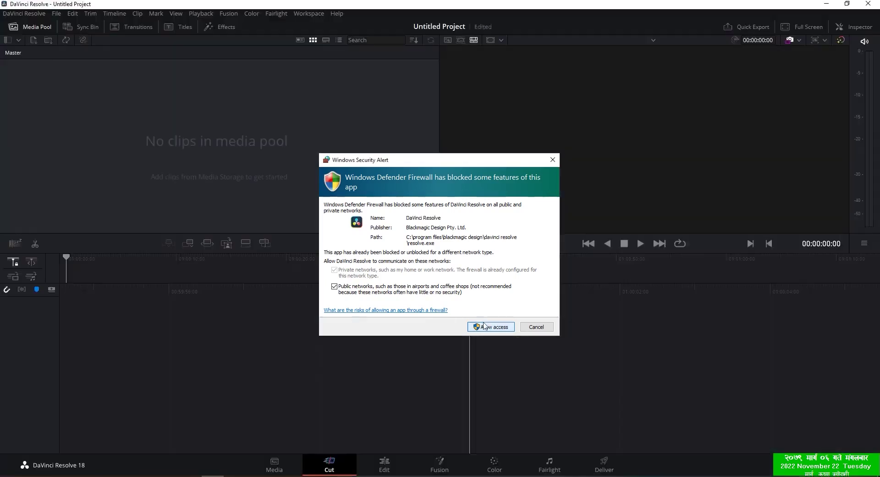
Allow DaVinci Resolve through the Windows firewall, then view the empty Untitled Project on the Cut page
{"action": "left_click", "coordinate": [484, 326]}
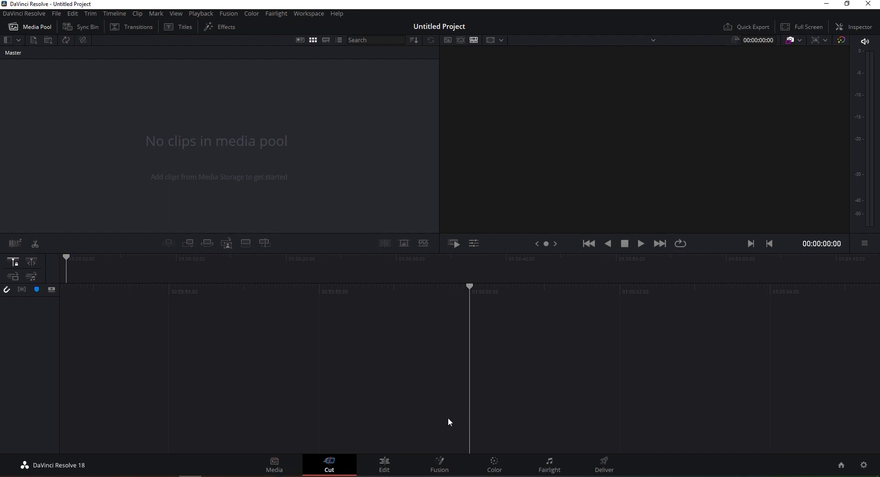
{"action": "left_click", "coordinate": [274, 464]}
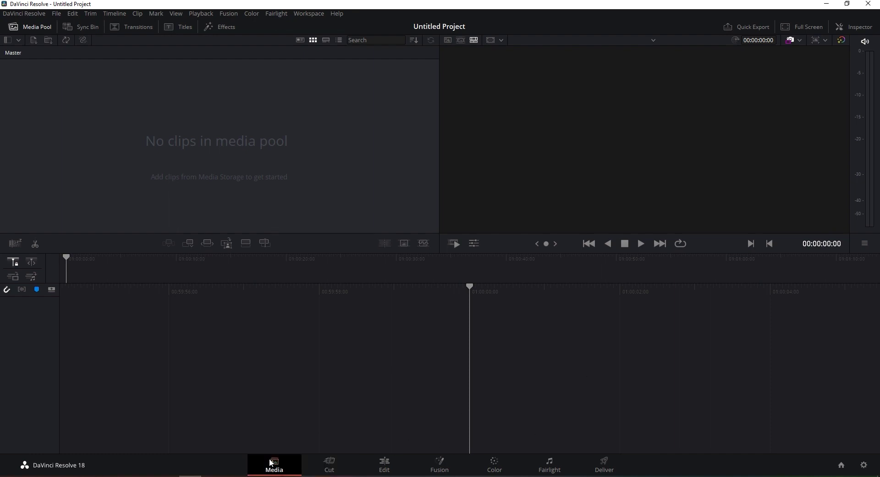
{"action": "left_click", "coordinate": [328, 465]}
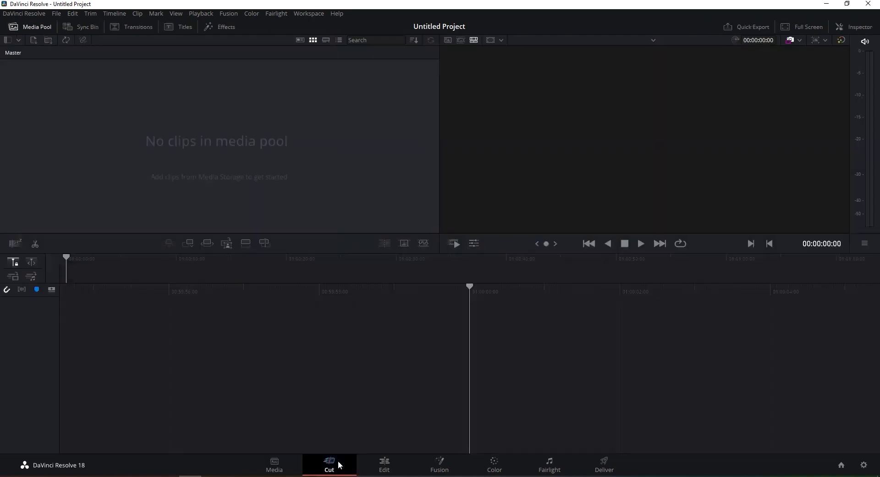